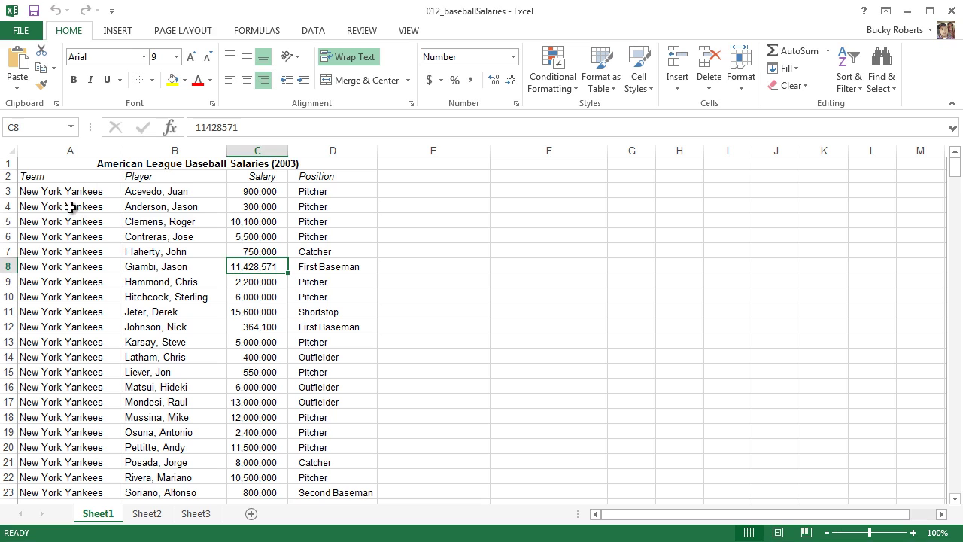
drag(68, 207, 320, 206)
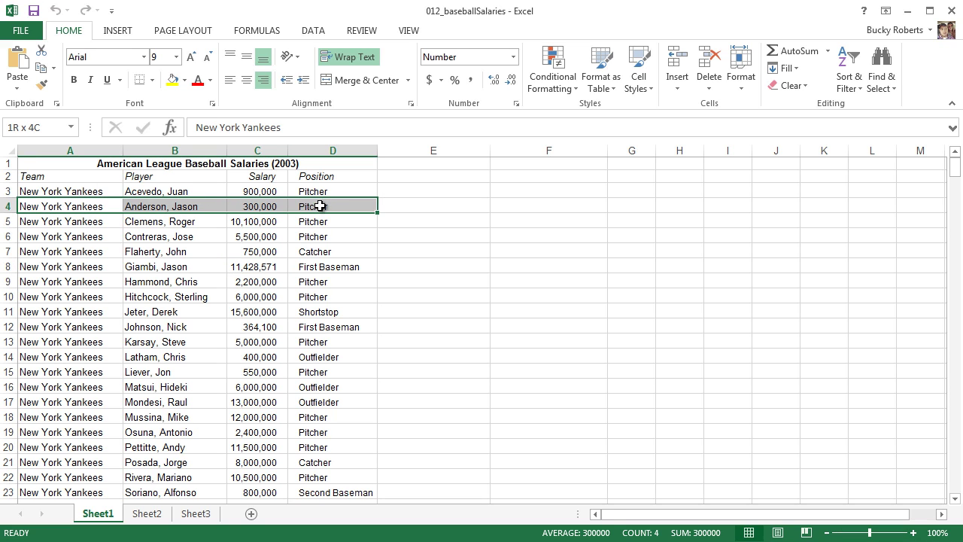
click(184, 80)
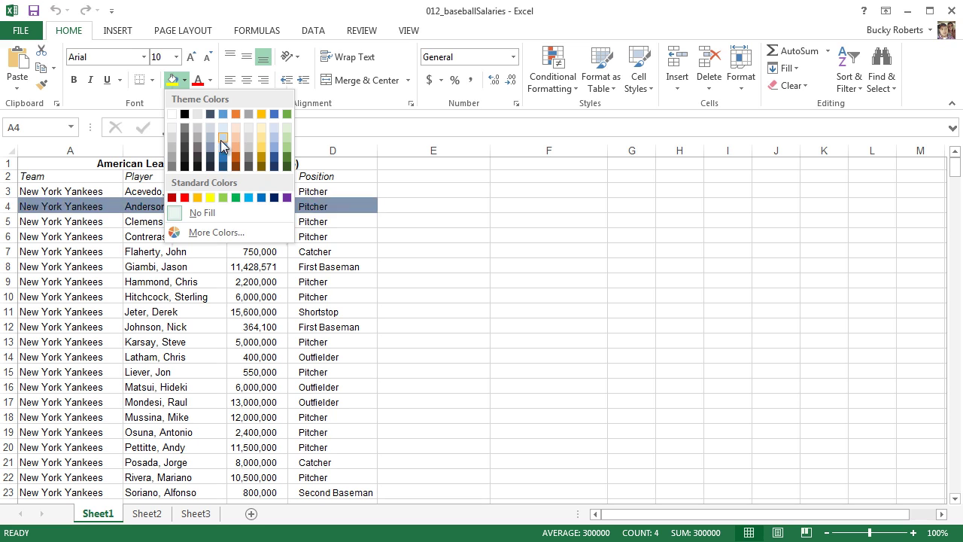
click(263, 159)
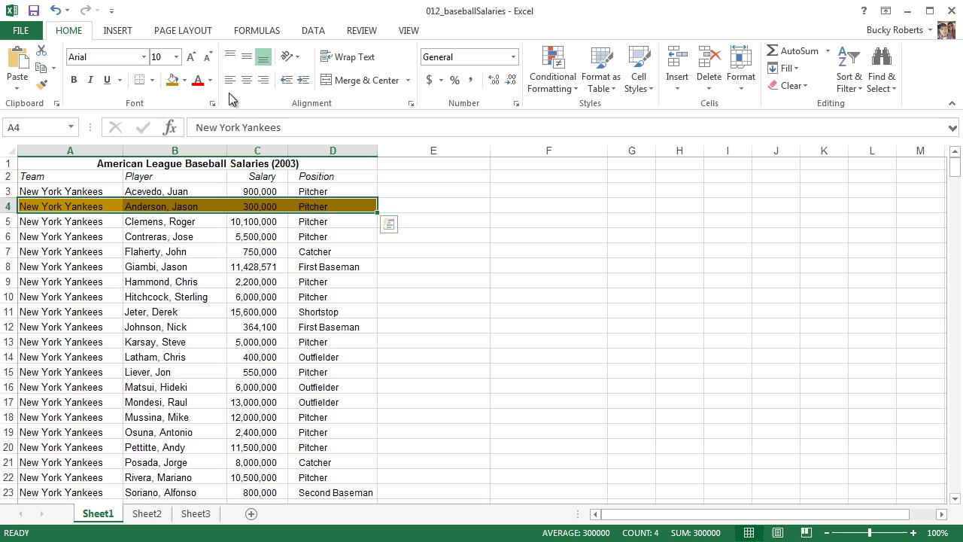
click(74, 79)
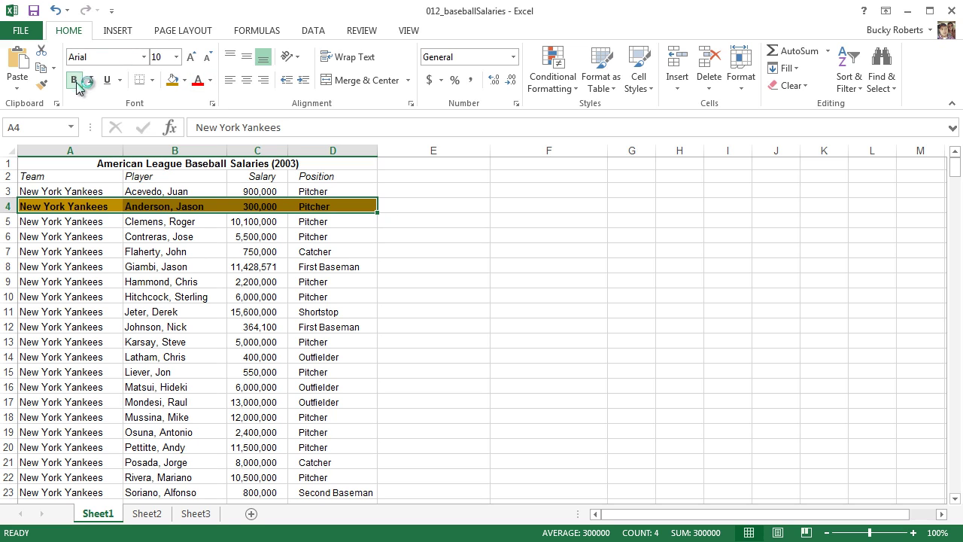
click(211, 81)
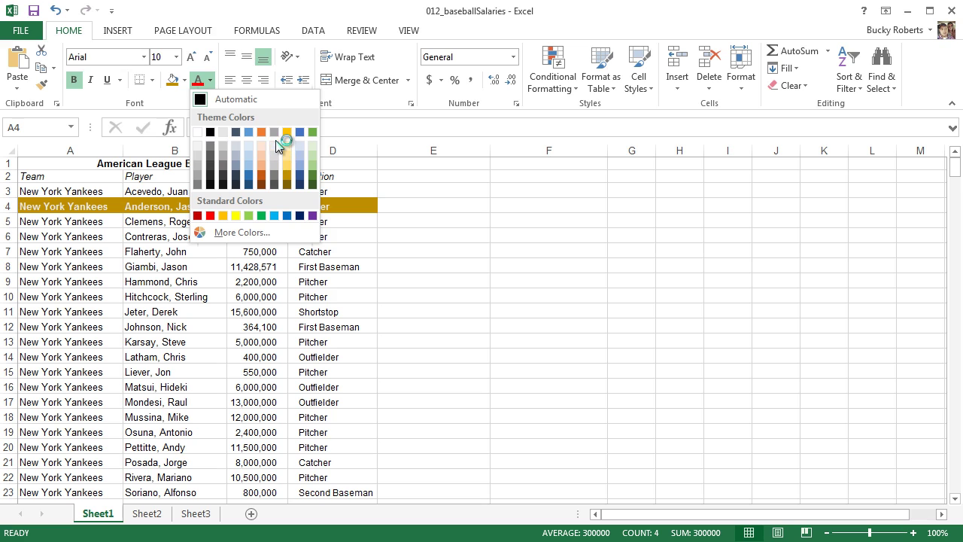
click(198, 133)
click(454, 266)
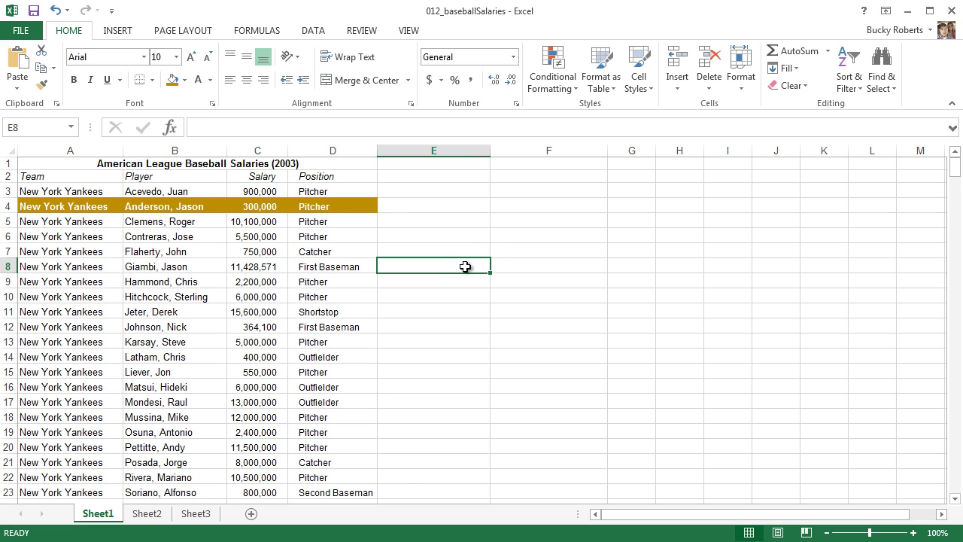
click(81, 206)
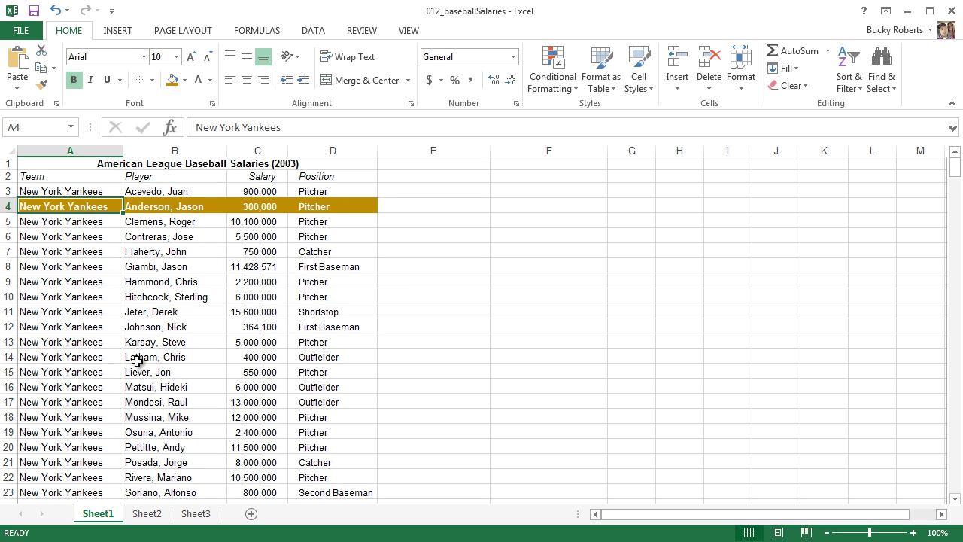
Step: Select row 13's cells A13:D13 and browse the fill colours, leaving the row unchanged
click(105, 357)
drag(67, 335, 338, 333)
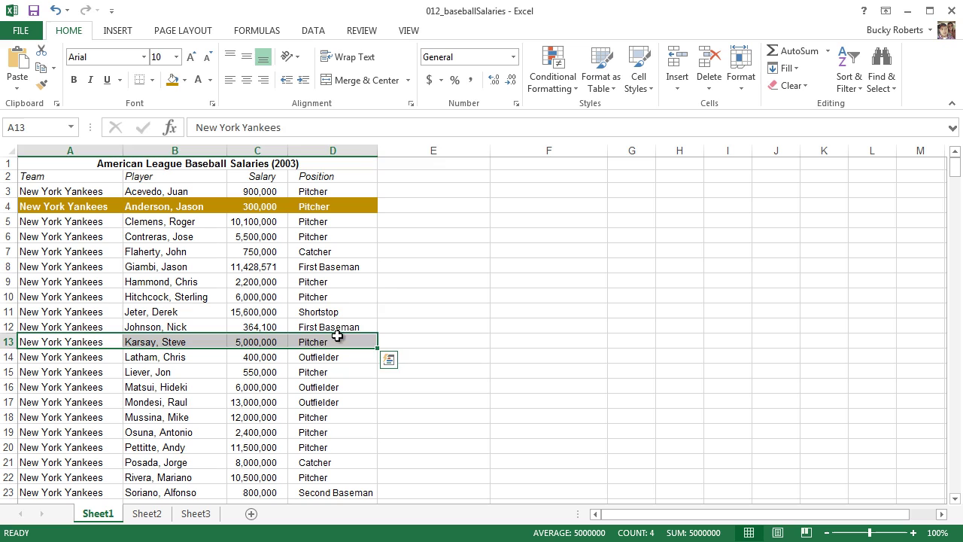
drag(434, 297, 433, 281)
drag(56, 341, 334, 344)
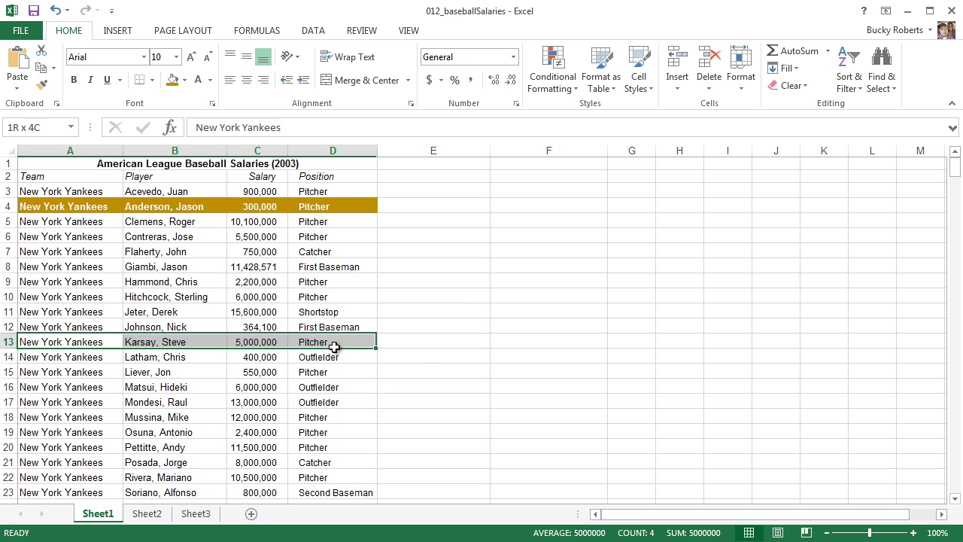
click(183, 80)
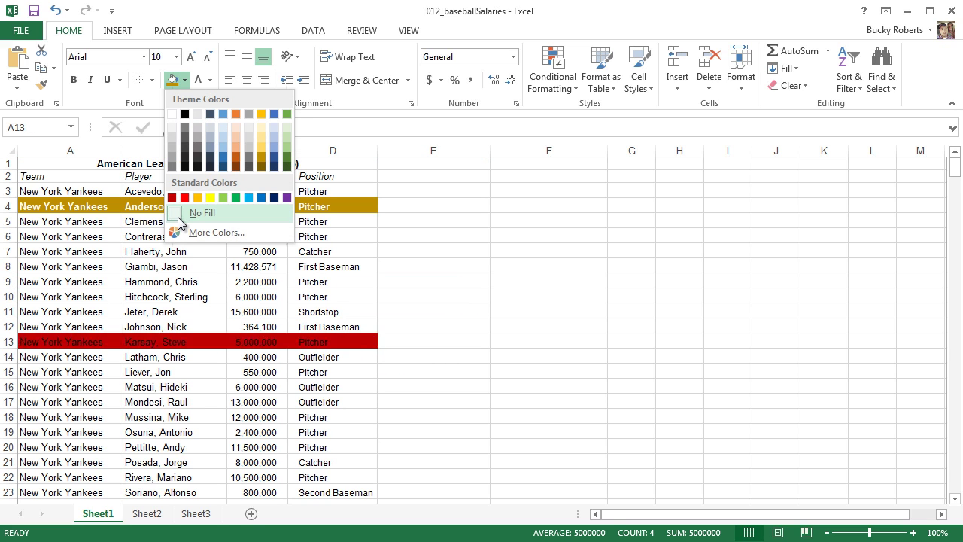
click(443, 285)
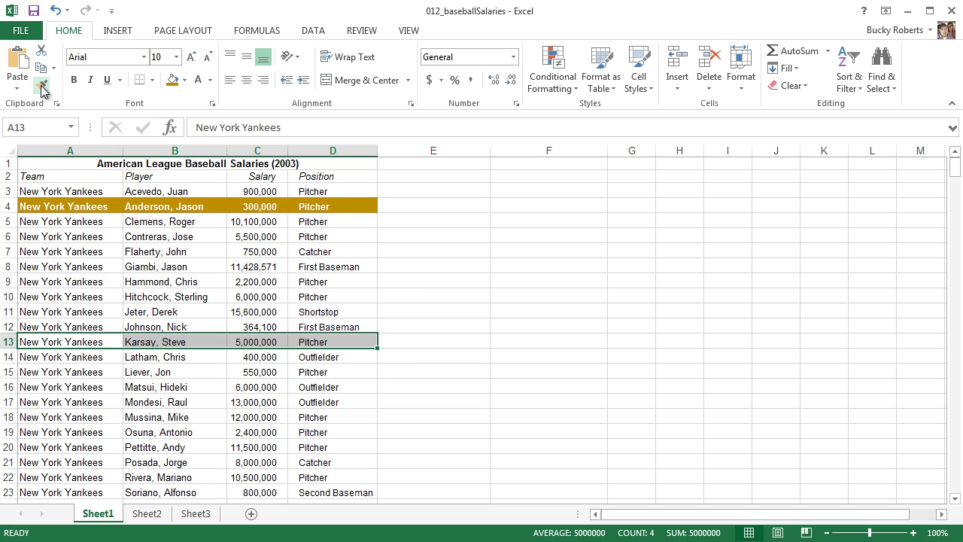
click(445, 275)
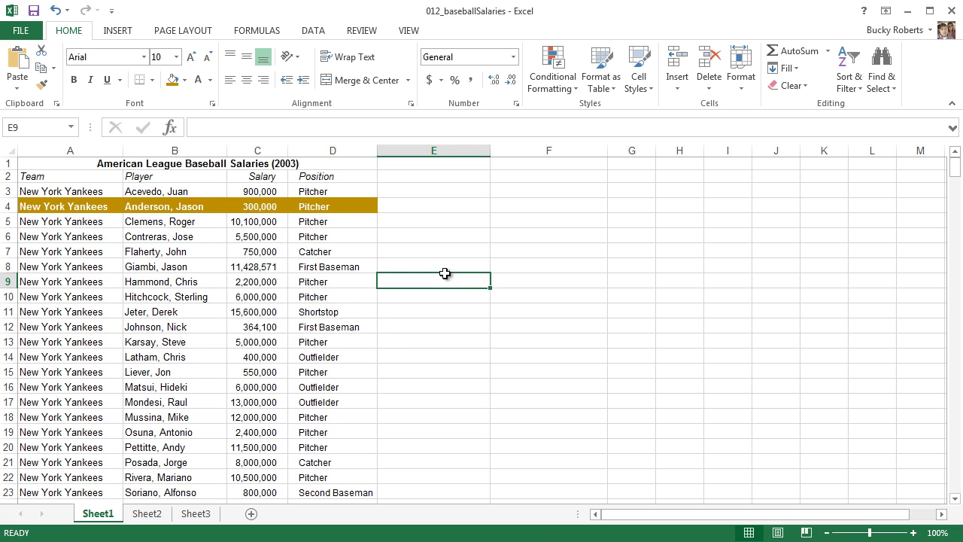
Step: Copy A4's gold fill and bold white text onto A11:D11 with Format Painter
click(97, 207)
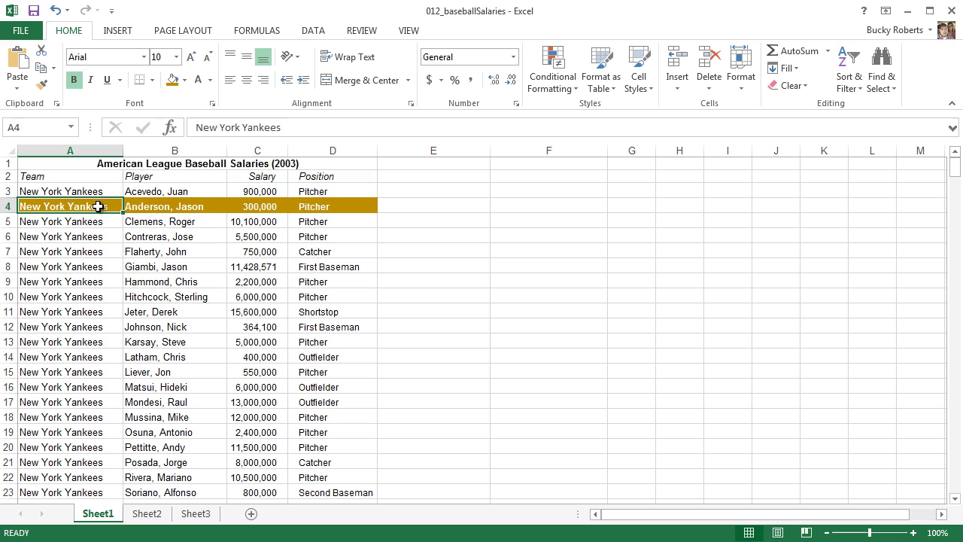
click(43, 90)
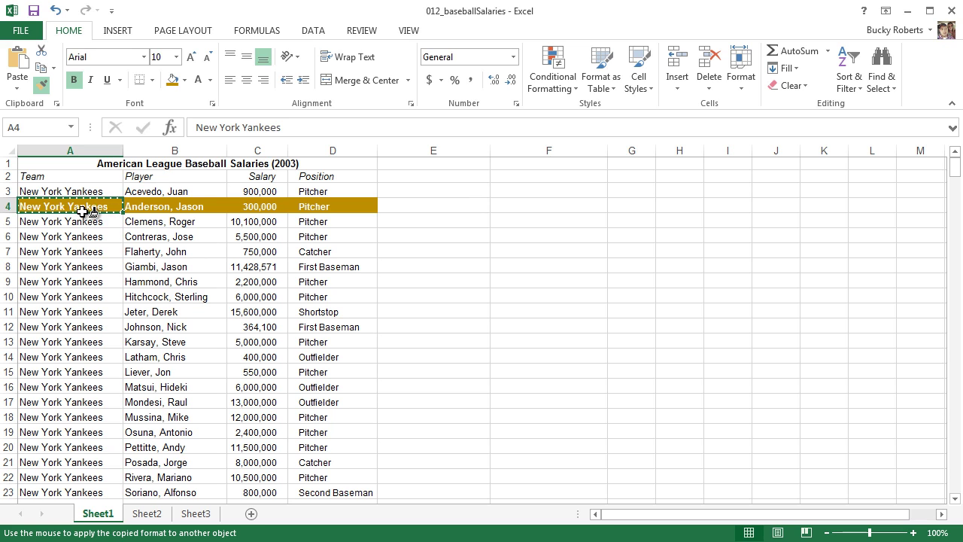
click(60, 309)
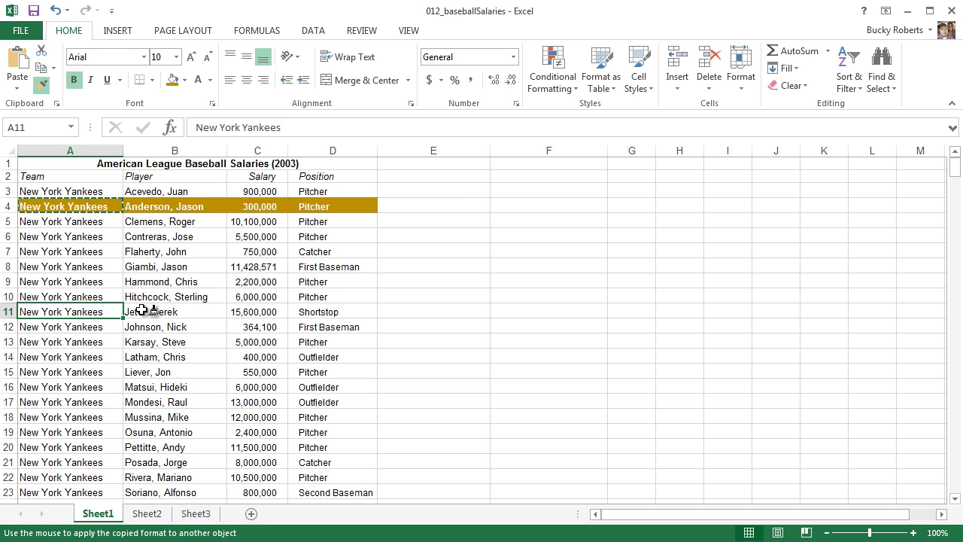
drag(143, 309, 337, 312)
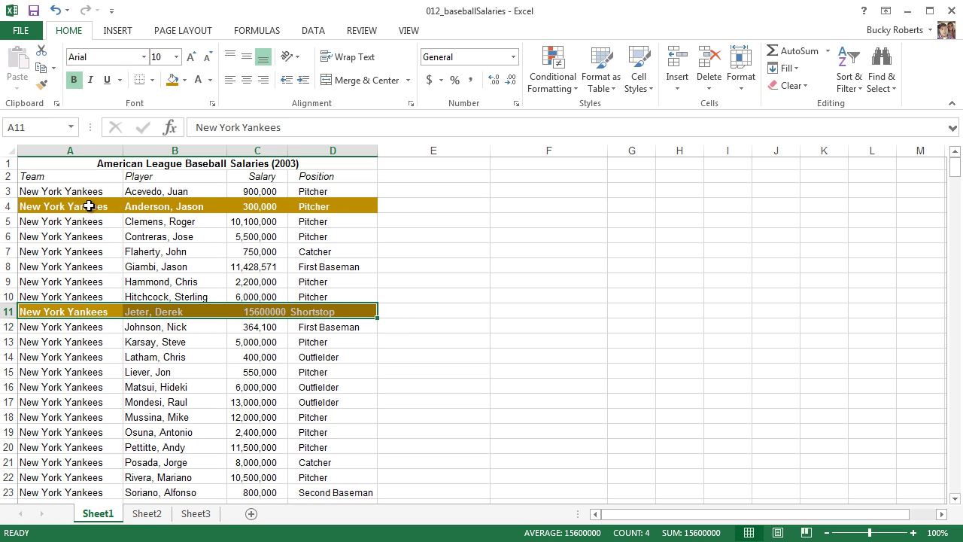
Step: Paint B11's gold fill and bold white text across A17:D17 (Mondesi, Raul) with Format Painter
click(102, 369)
click(186, 311)
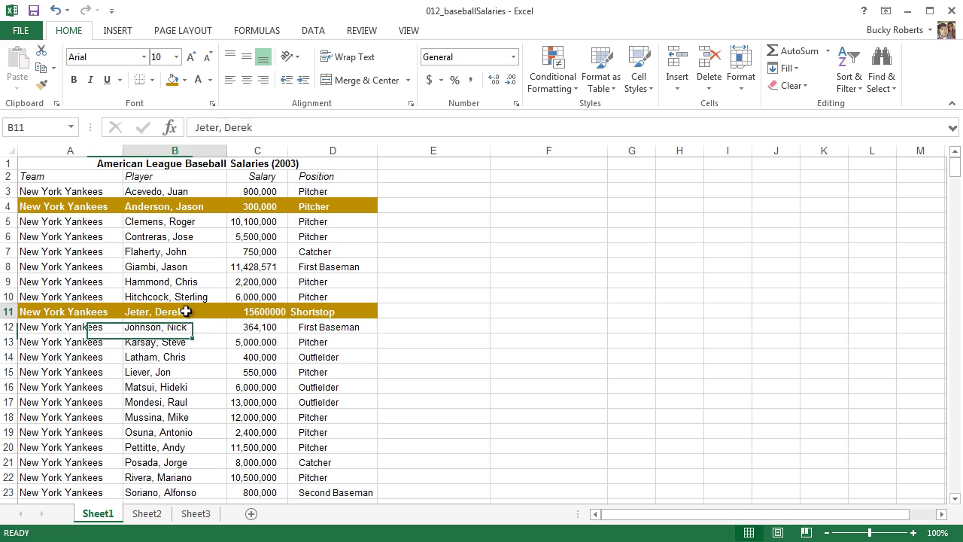
click(41, 84)
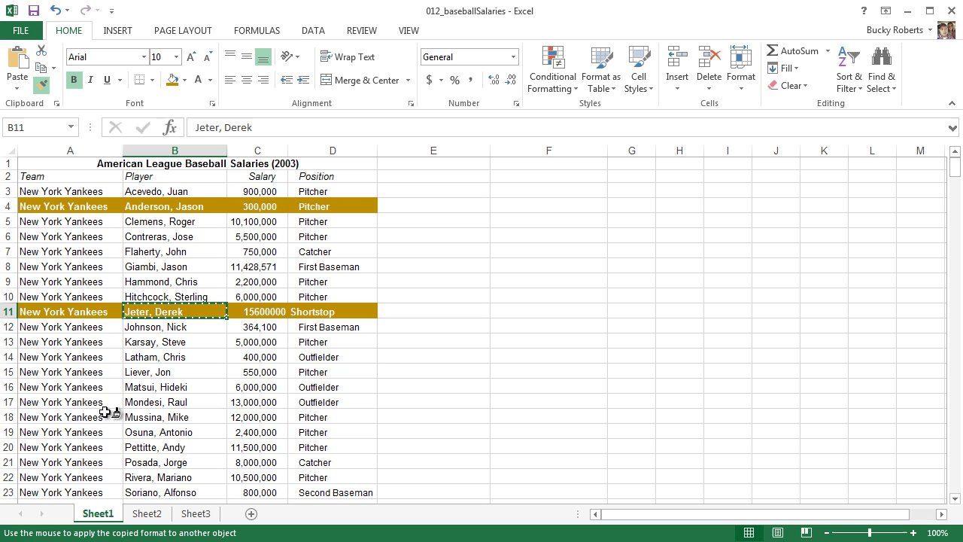
drag(70, 402, 362, 402)
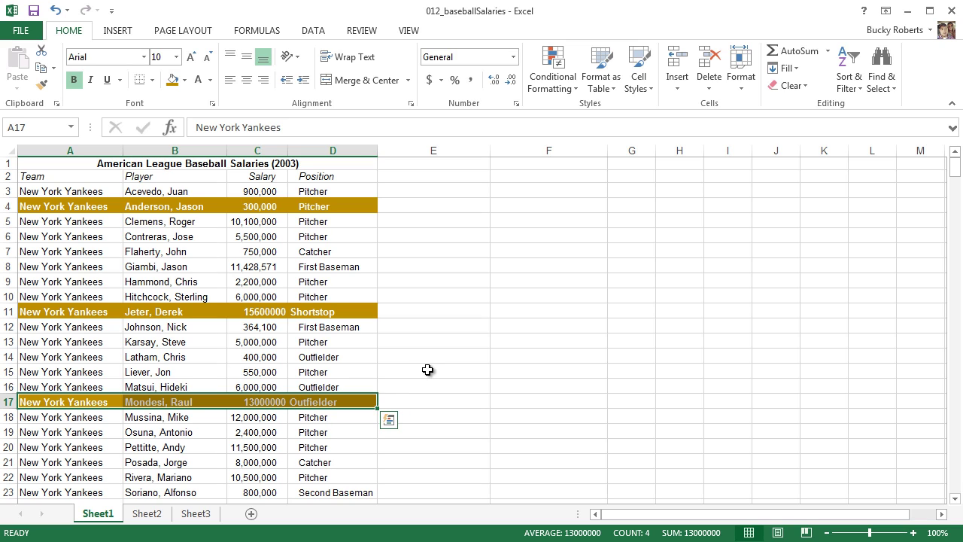
Step: Review the highlighted rows by selecting the whole salaries table from the title down
click(428, 369)
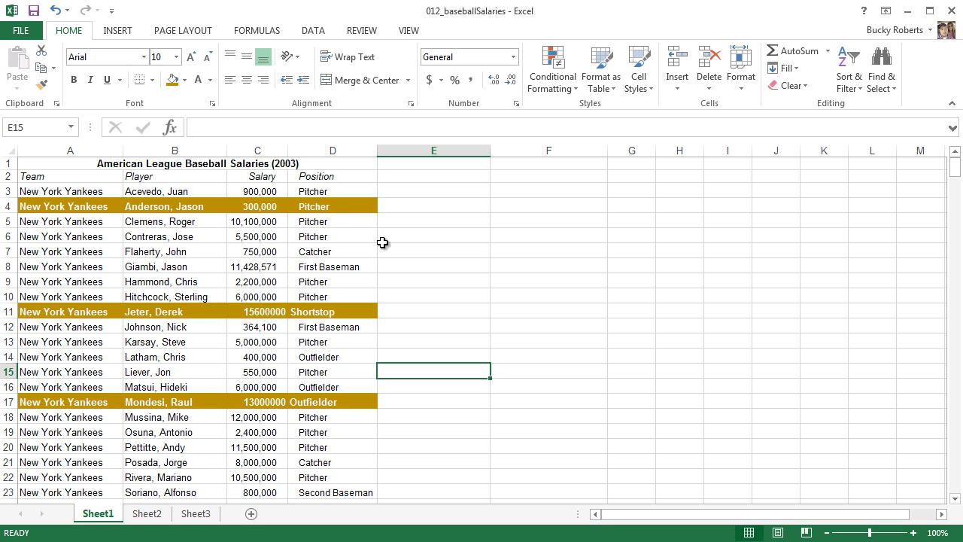
click(415, 263)
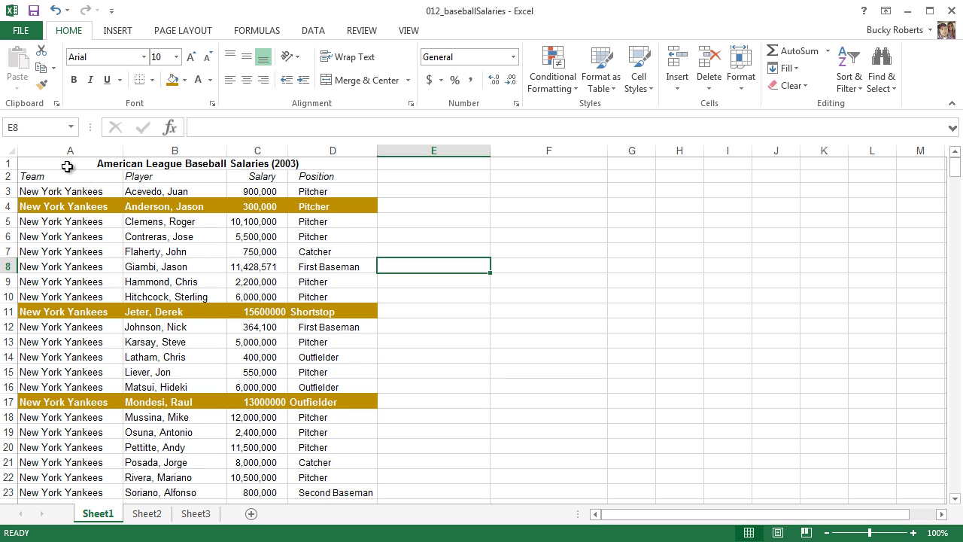
drag(49, 166, 255, 509)
scroll(250, 382, up, 2)
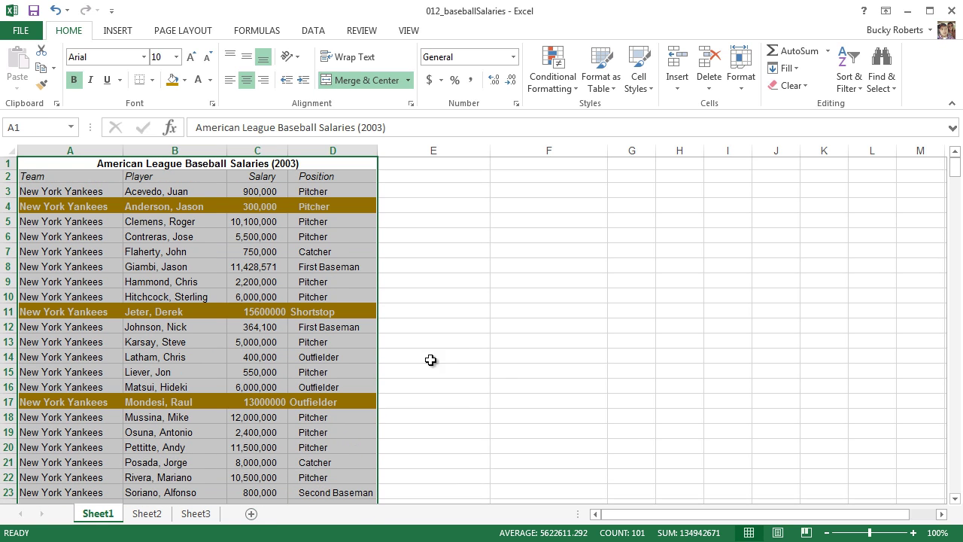
click(486, 301)
Step: Select the Salary values C2:C25 to check the status bar totals
drag(261, 176, 247, 500)
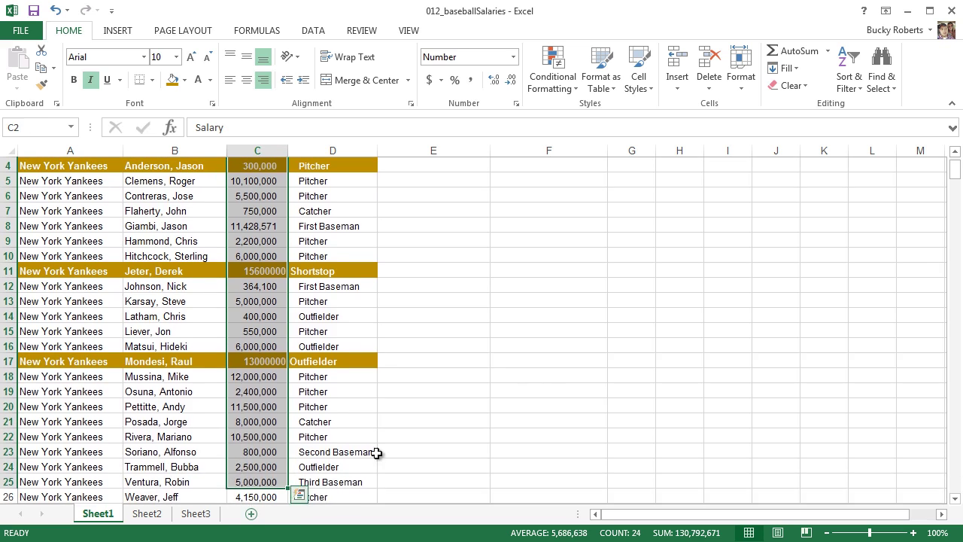
scroll(542, 384, up, 3)
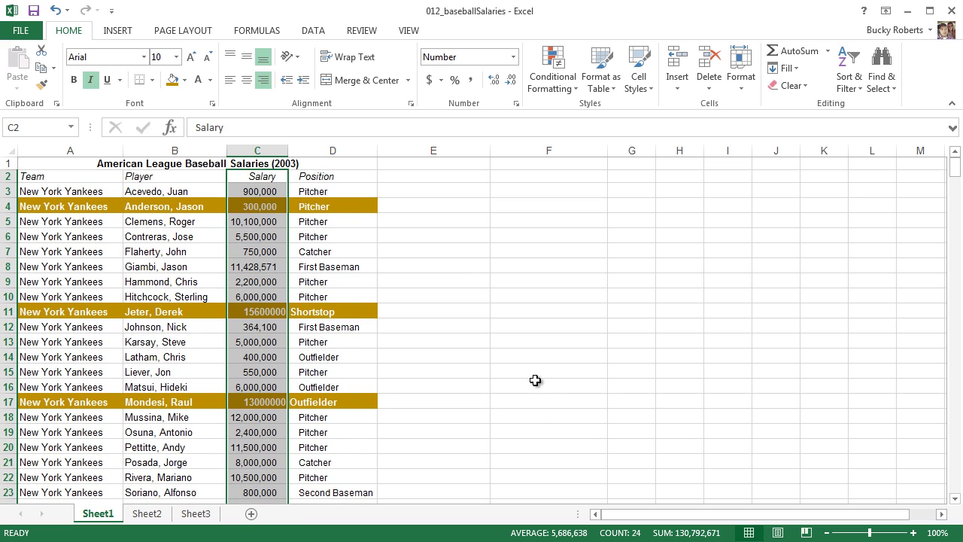
click(534, 325)
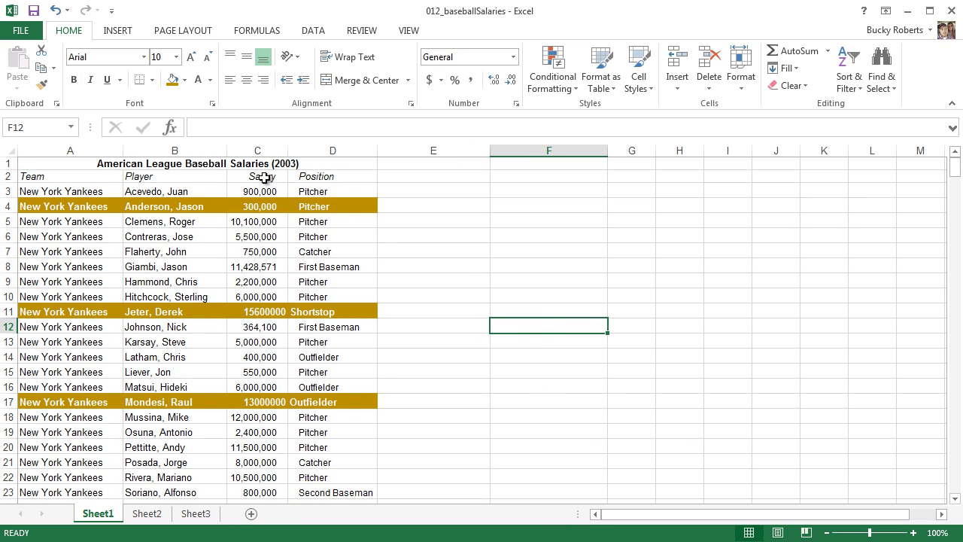
drag(262, 175, 259, 500)
scroll(625, 389, up, 1)
scroll(625, 390, up, 1)
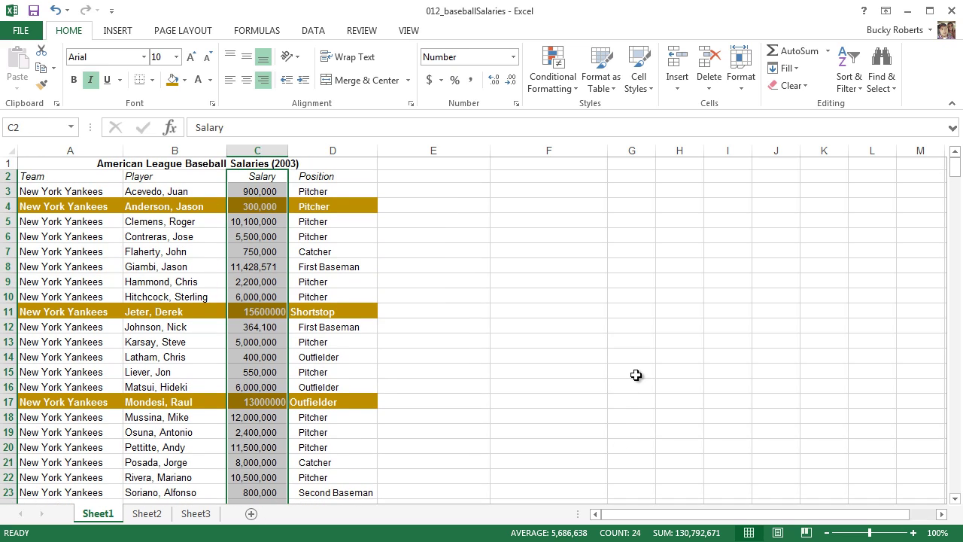
click(449, 269)
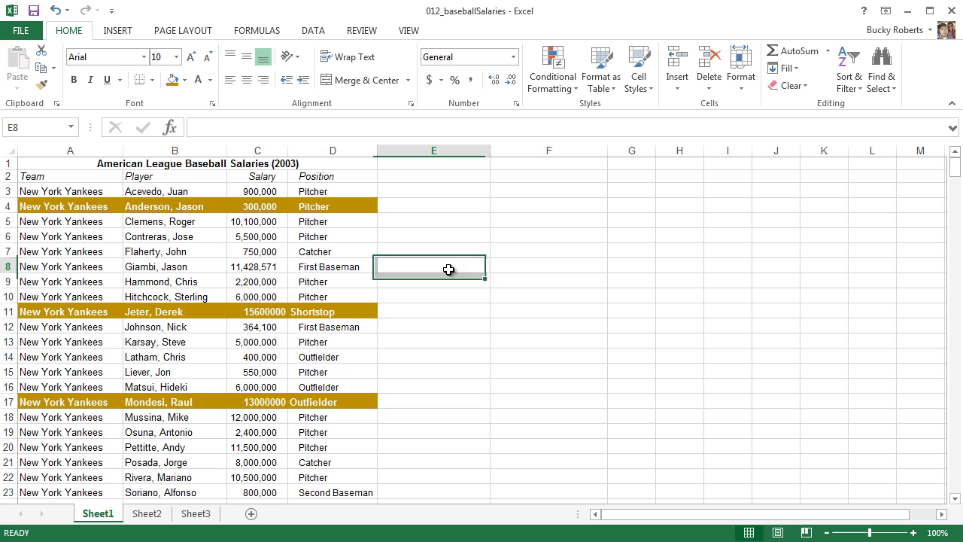
Step: Go to the File Info page and expand the Protect Workbook options
click(21, 31)
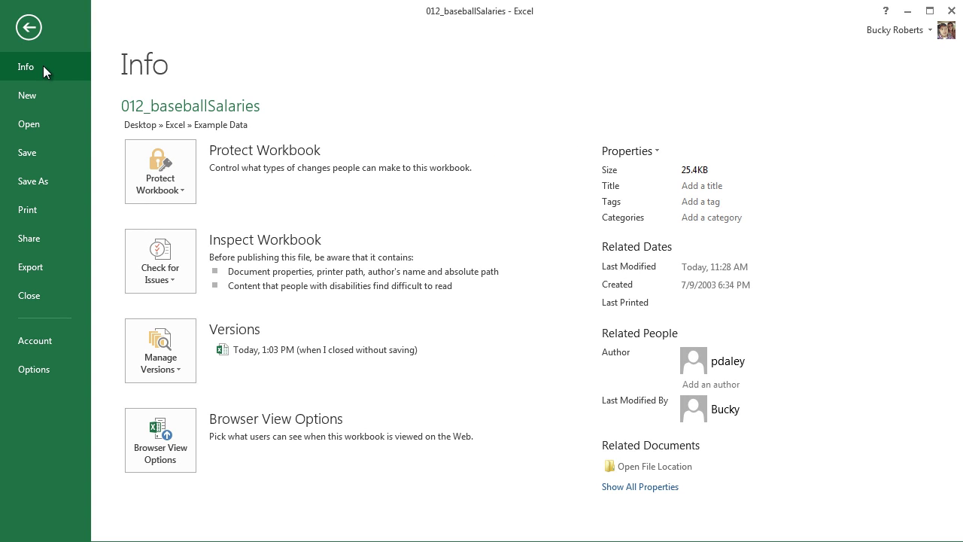
click(176, 174)
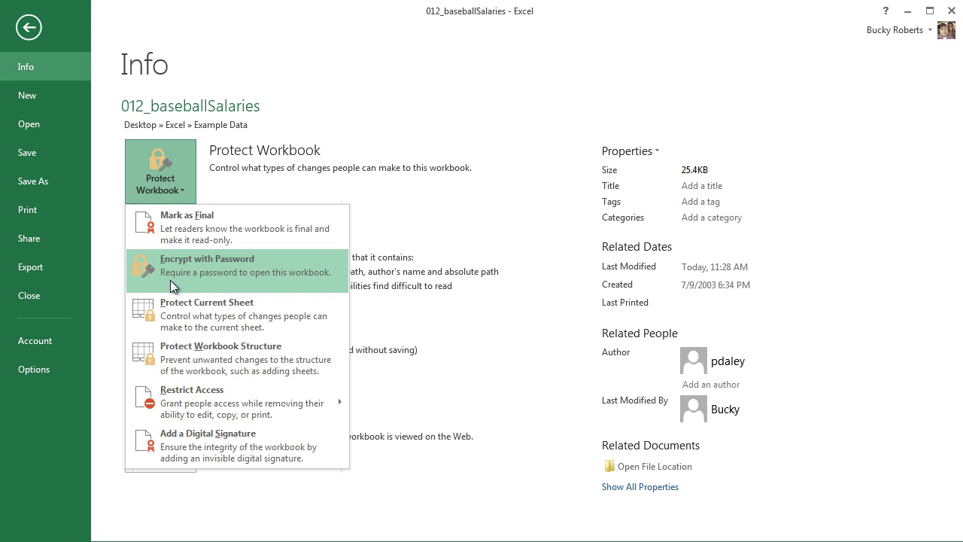
Step: Choose Encrypt with Password, then enter and confirm the workbook's open password
click(267, 267)
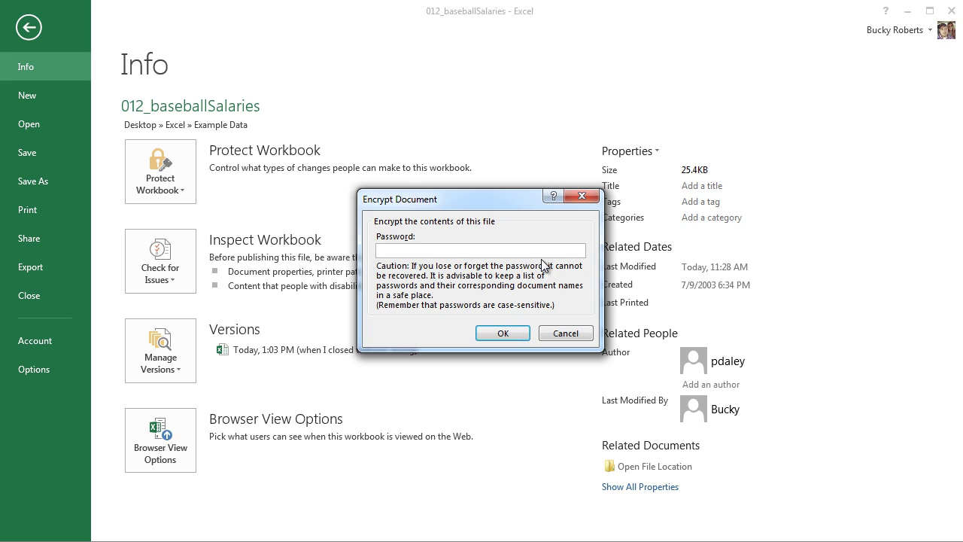
text(••••••)
click(502, 332)
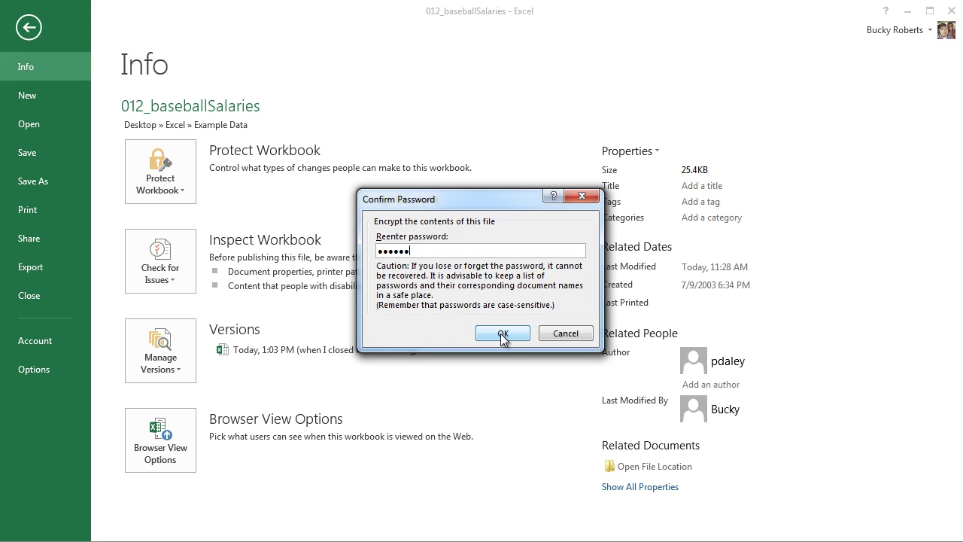
click(503, 334)
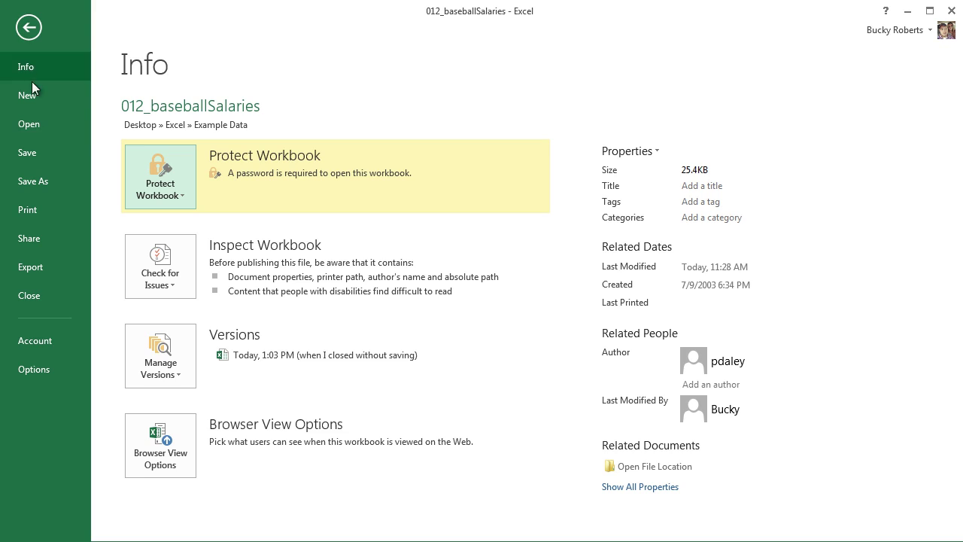
Step: Return to the sheet, then close Excel and save the encrypted workbook
click(29, 28)
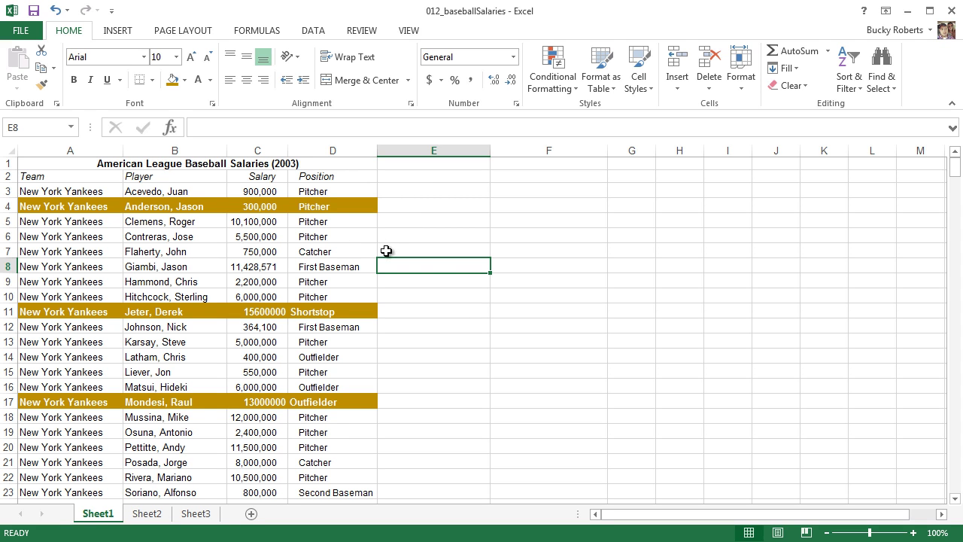
click(950, 11)
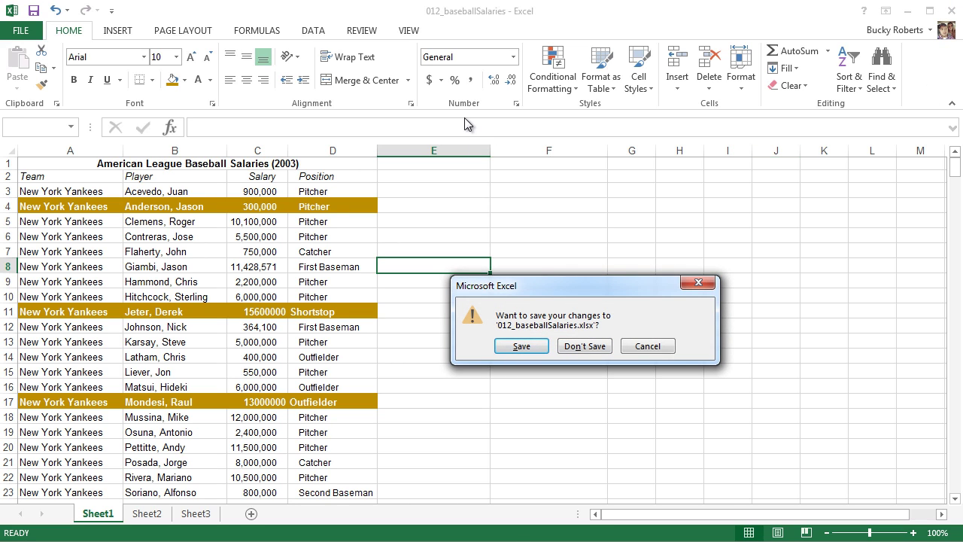
click(519, 348)
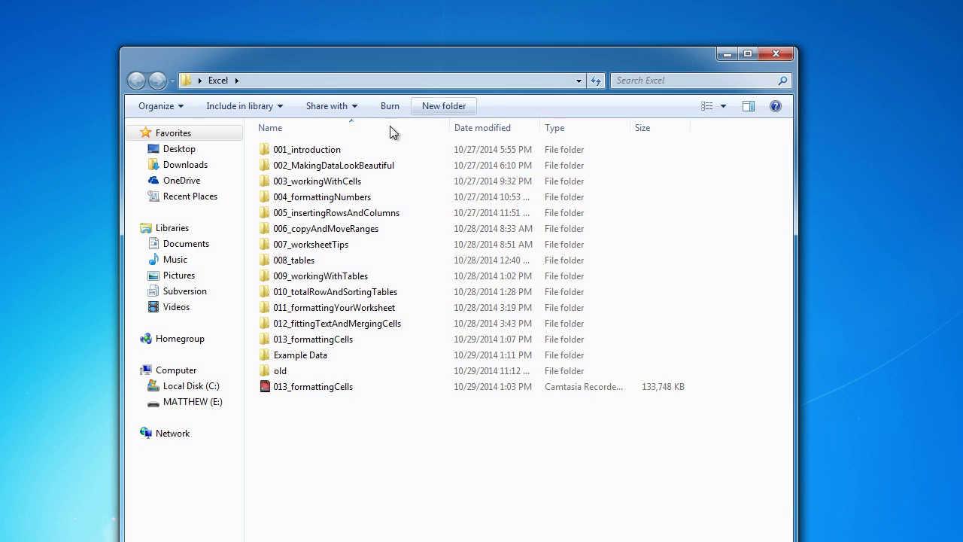
Step: Move the Explorer window and open 012_baseballSalaries from the Example Data folder
drag(403, 37, 382, 21)
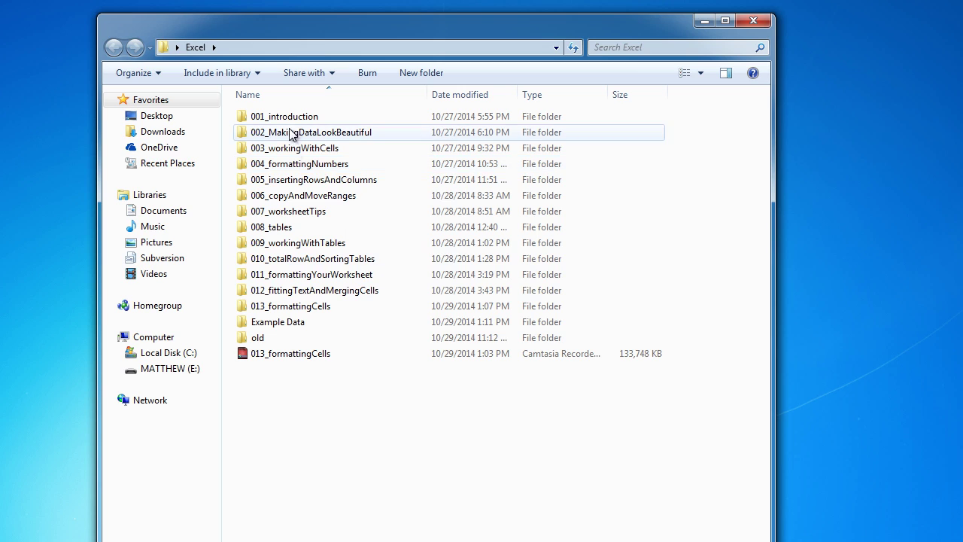
double_click(243, 324)
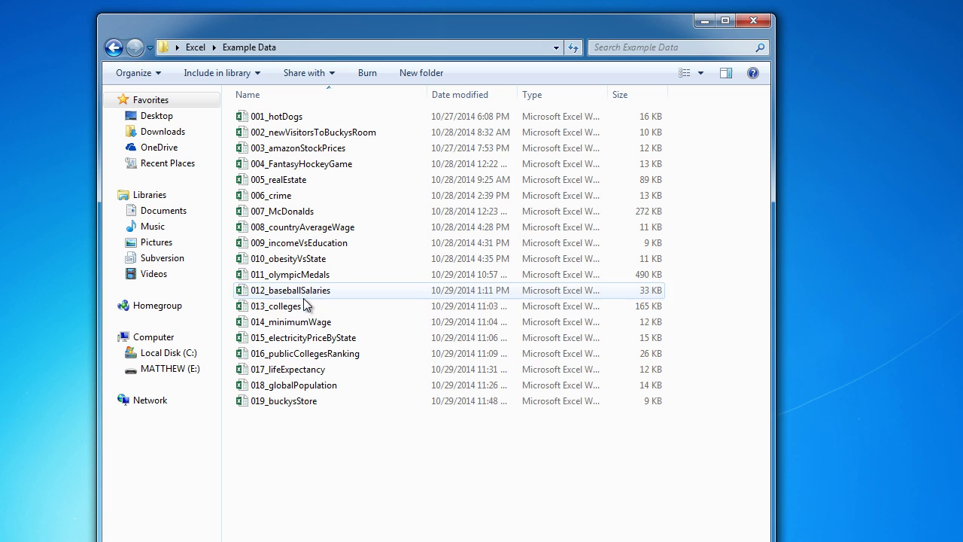
double_click(243, 293)
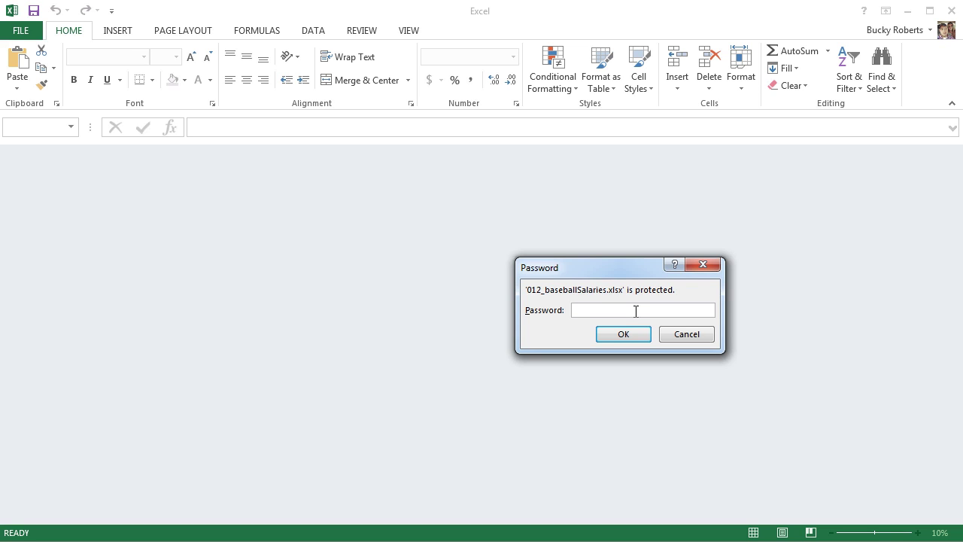
Step: Enter a wrong password, dismiss the incorrect-password error, and close Excel
text(****)
key(Return)
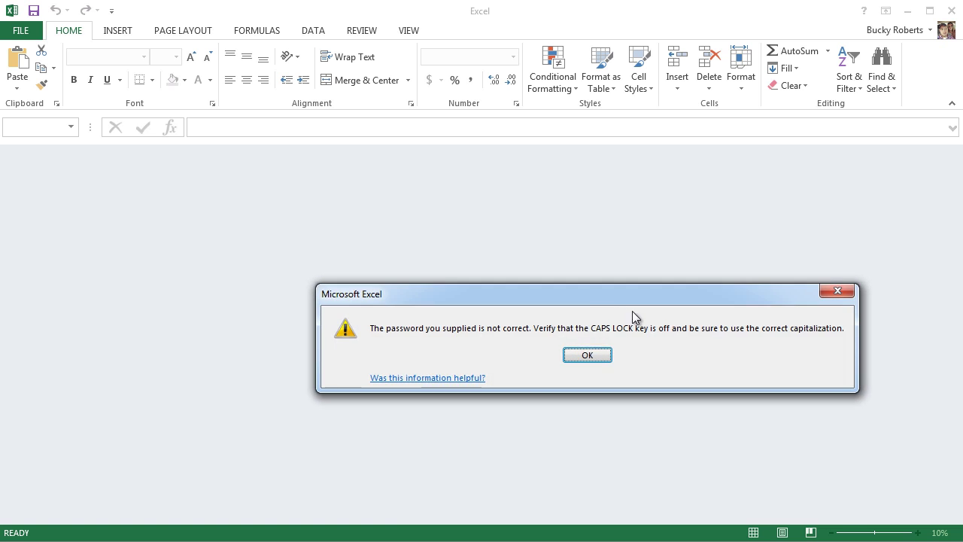
click(587, 354)
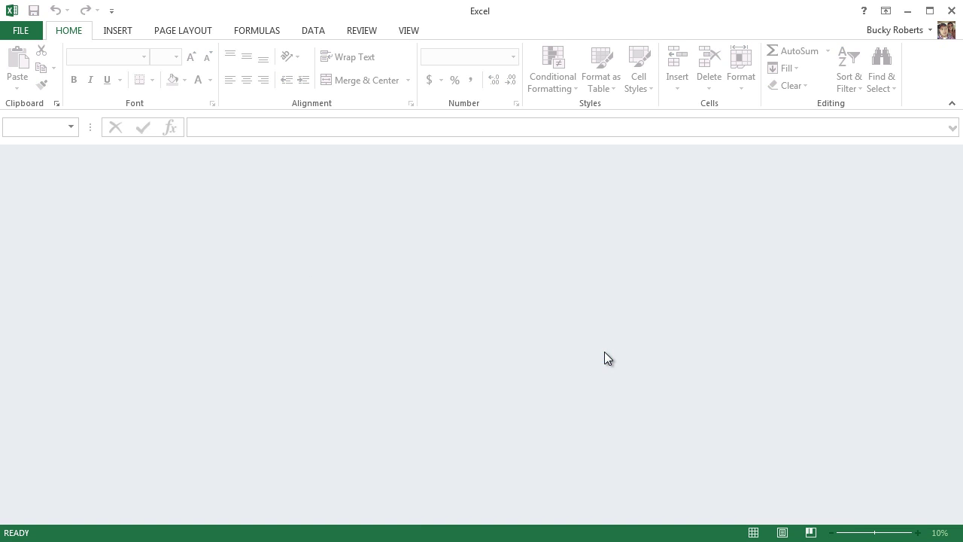
click(947, 14)
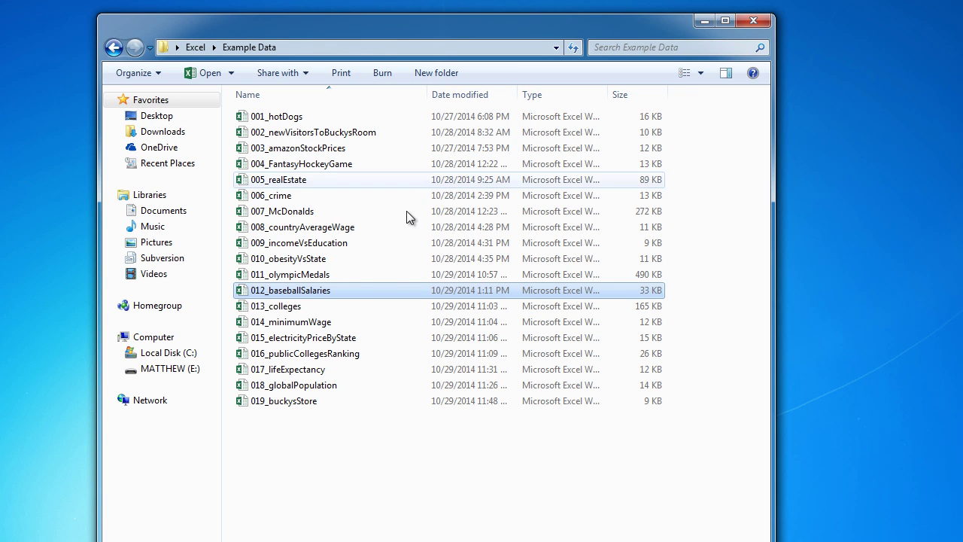
Step: Reopen 012_baseballSalaries and open it with the correct password
double_click(253, 291)
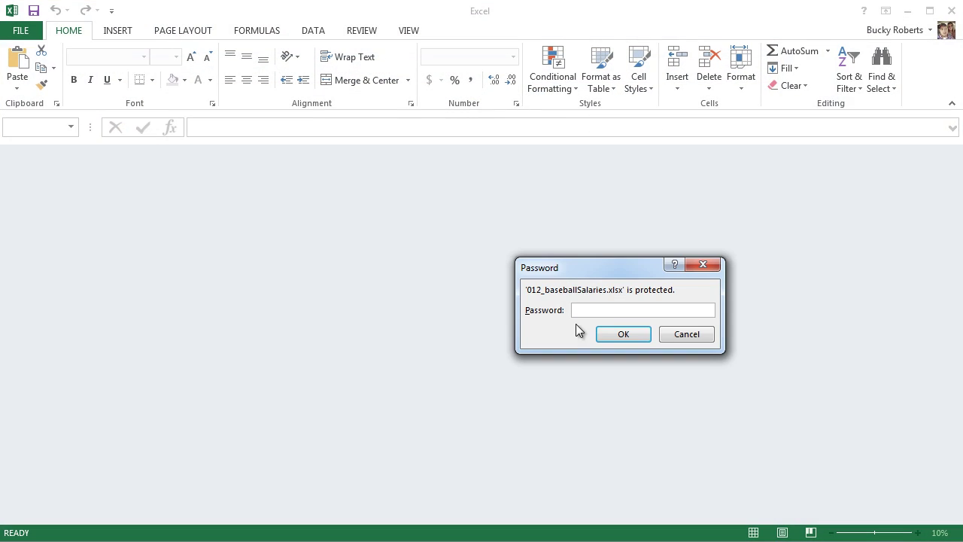
text(••••••)
click(625, 335)
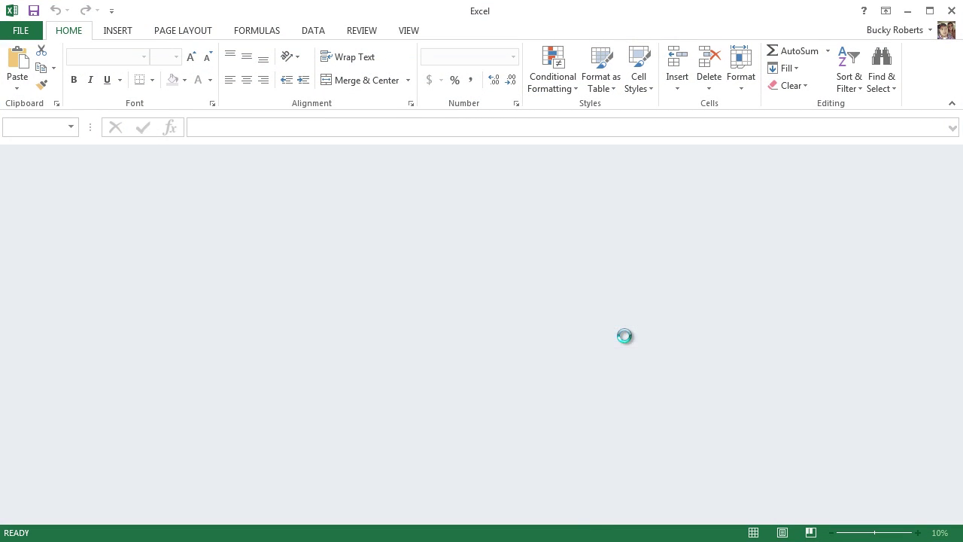
click(201, 239)
scroll(207, 286, down, 13)
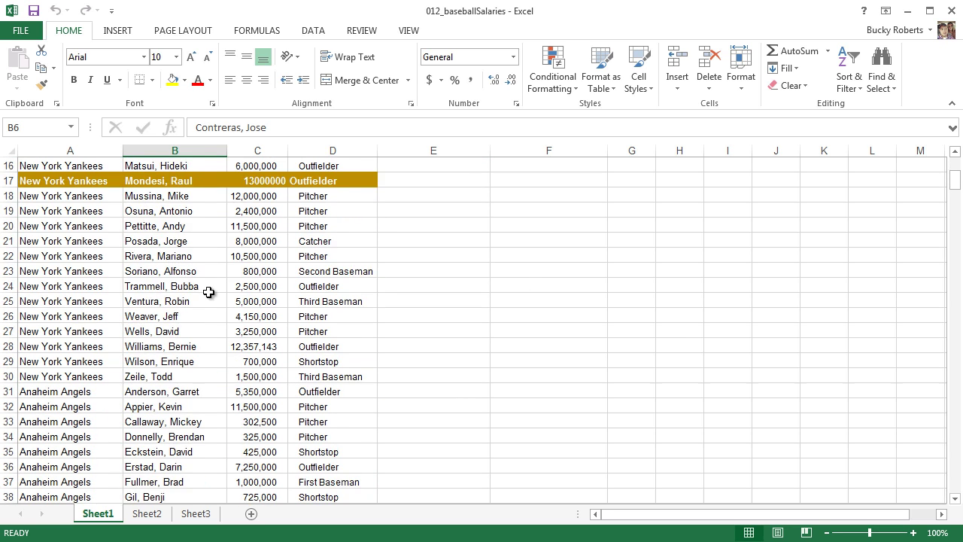
scroll(215, 339, up, 13)
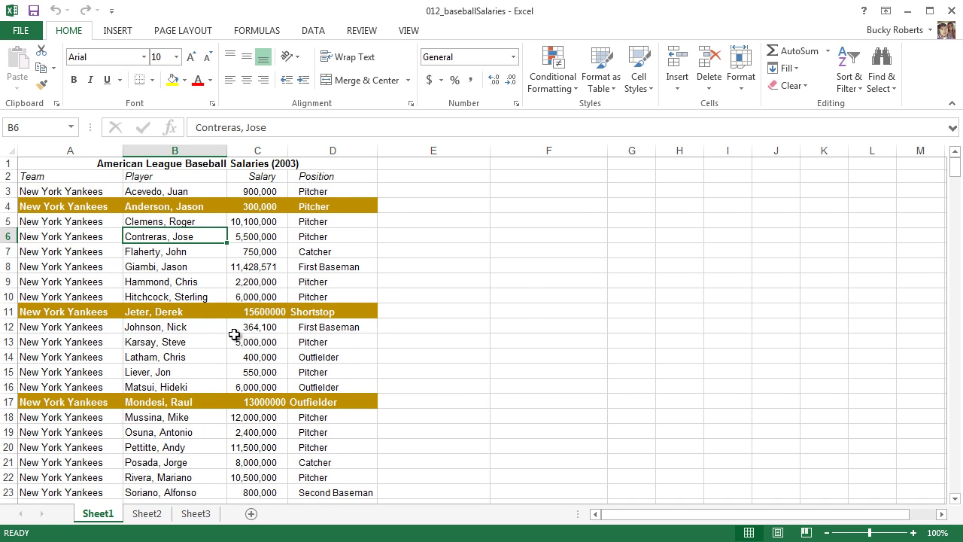